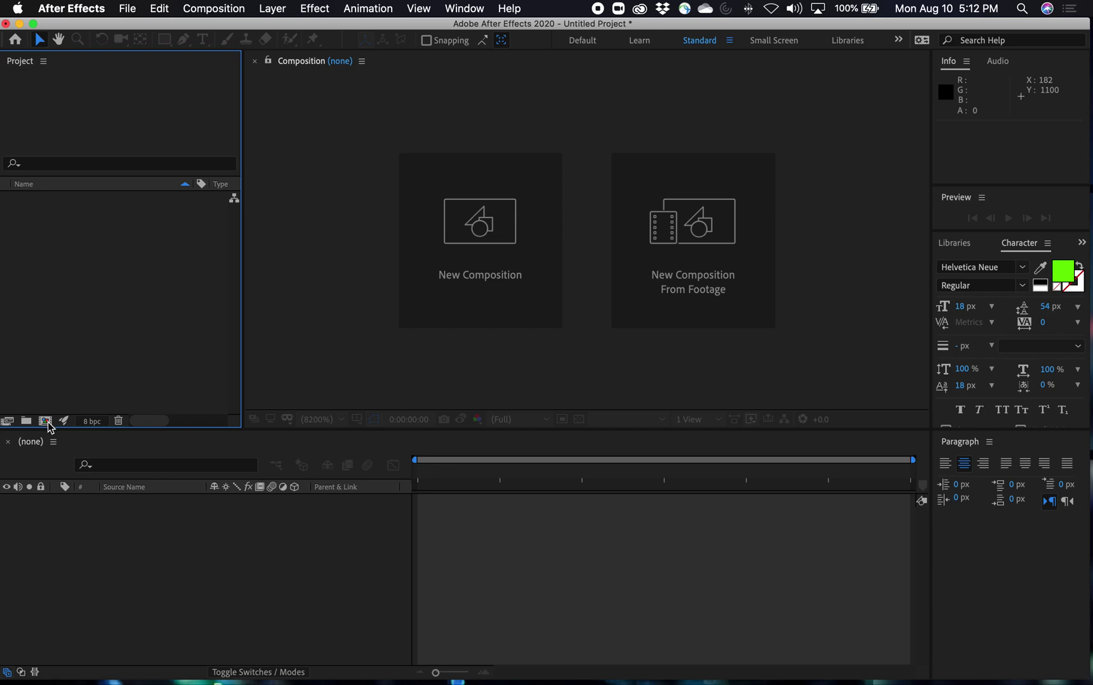
Create a five-second HDTV 1080 29.97 composition and give the composition viewer more height
{"action": "left_click", "coordinate": [45, 421]}
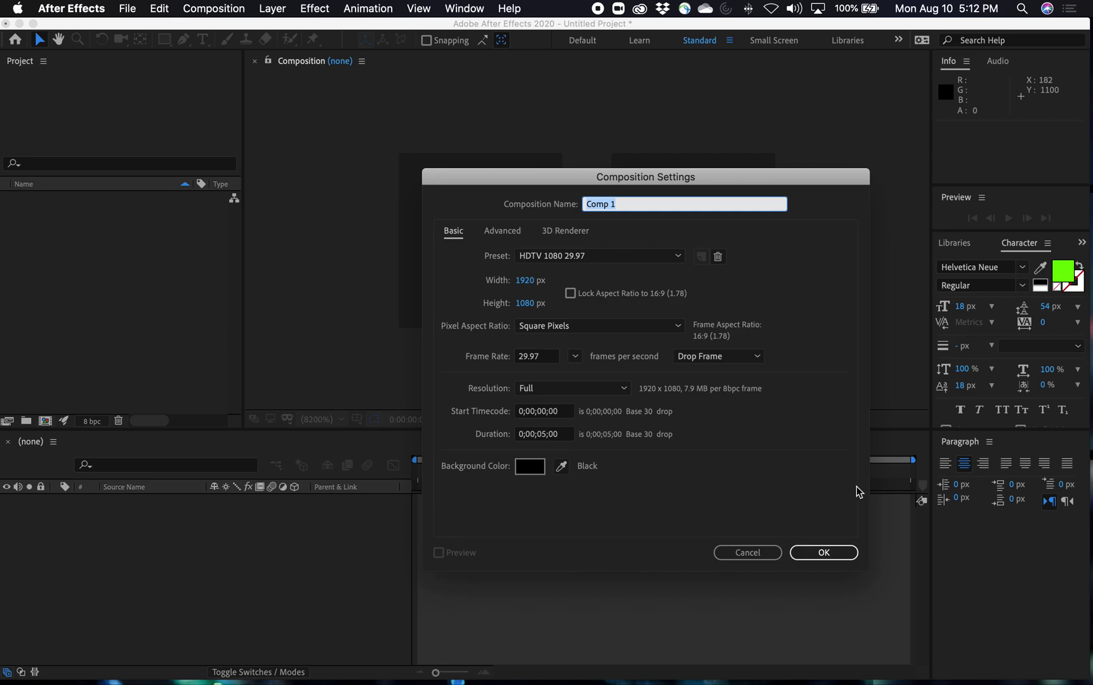
{"action": "left_click", "coordinate": [824, 552]}
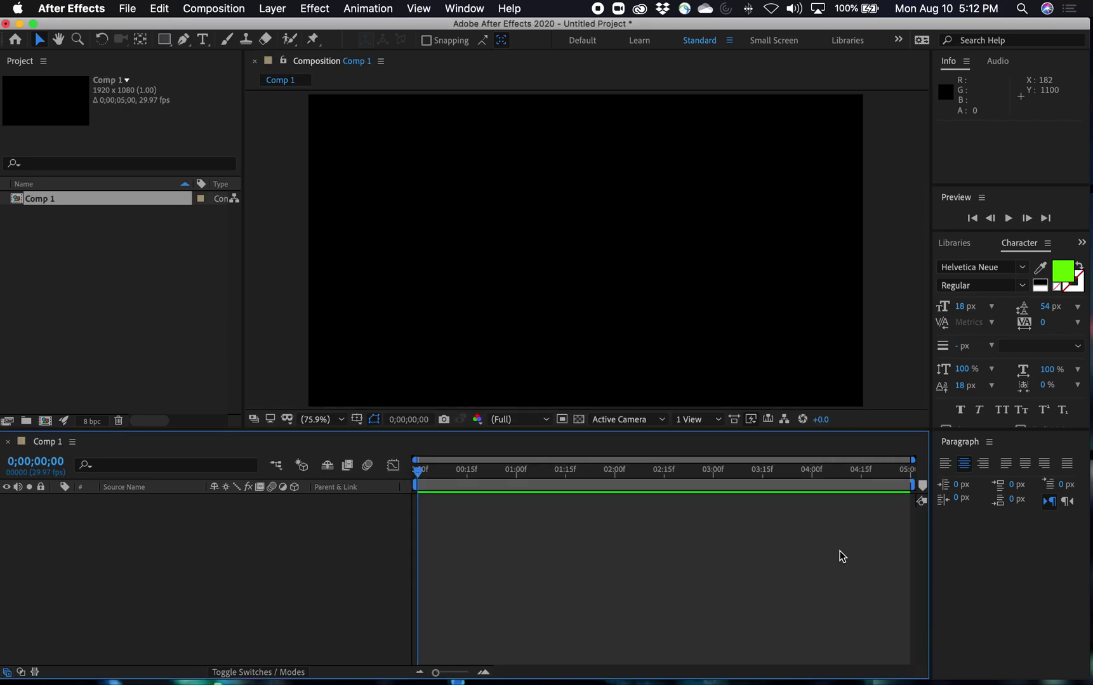
{"action": "left_click_drag", "start_coordinate": [597, 433], "coordinate": [607, 475]}
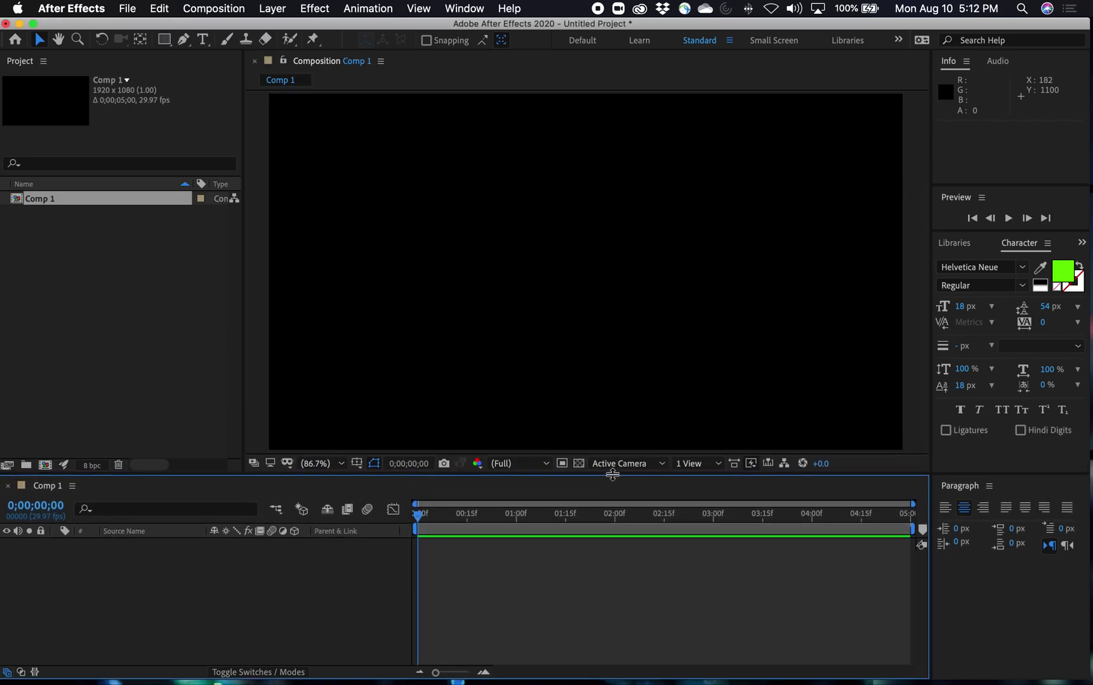
Add a text layer at the middle of the composition containing a long row of periods that nearly spans the frame
{"action": "left_click", "coordinate": [203, 39]}
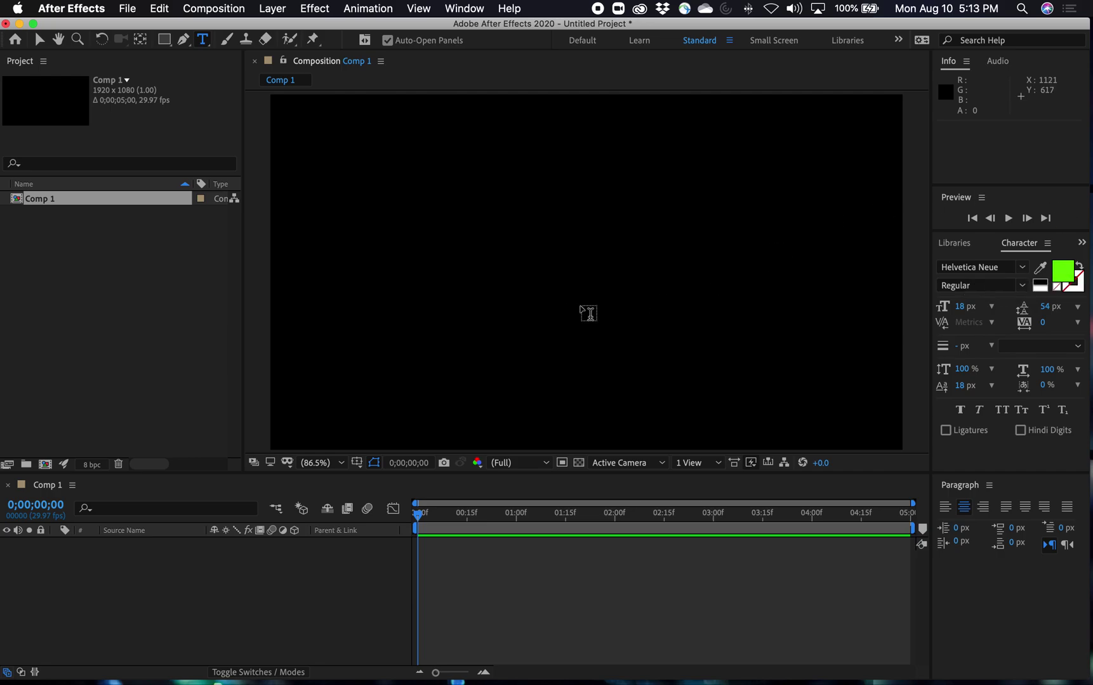
{"action": "left_click", "coordinate": [598, 292]}
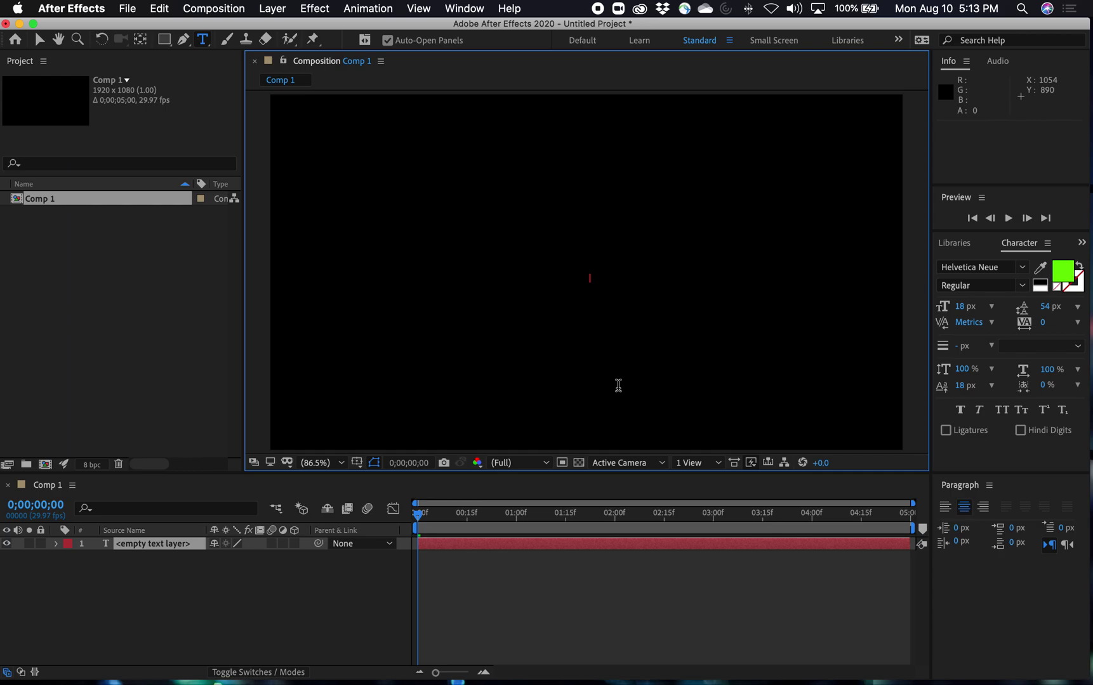
{"action": "type", "text": ".........................."}
{"action": "key", "text": "super+a"}
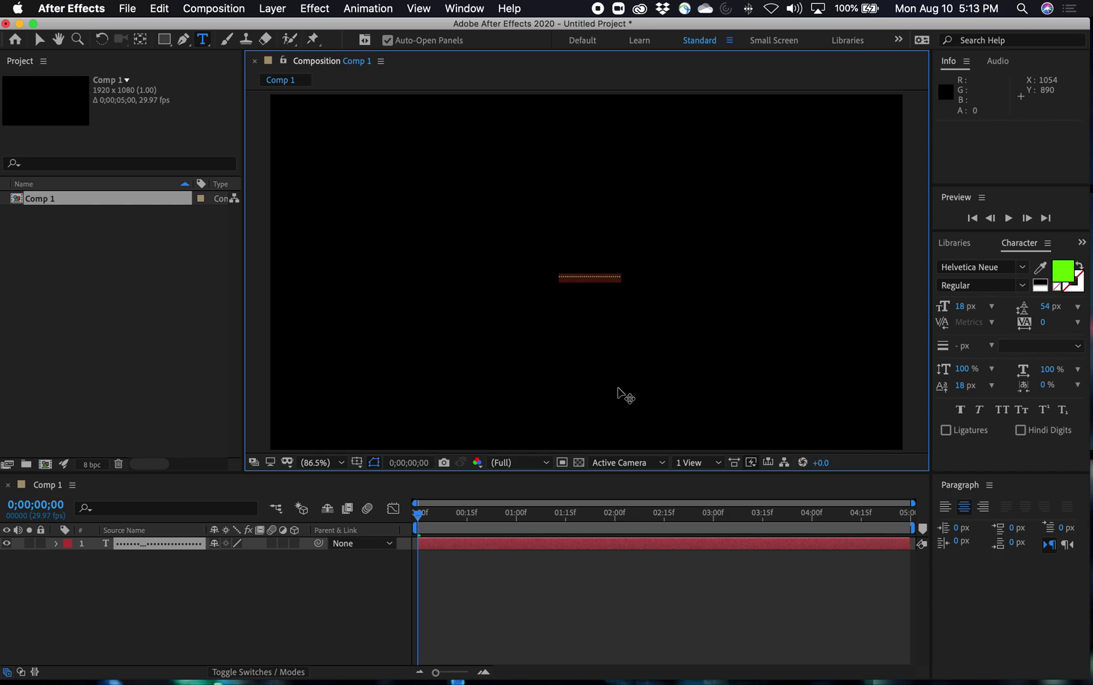
{"action": "key", "text": "Right"}
{"action": "type", "text": ".............................................................................................................................................................................................."}
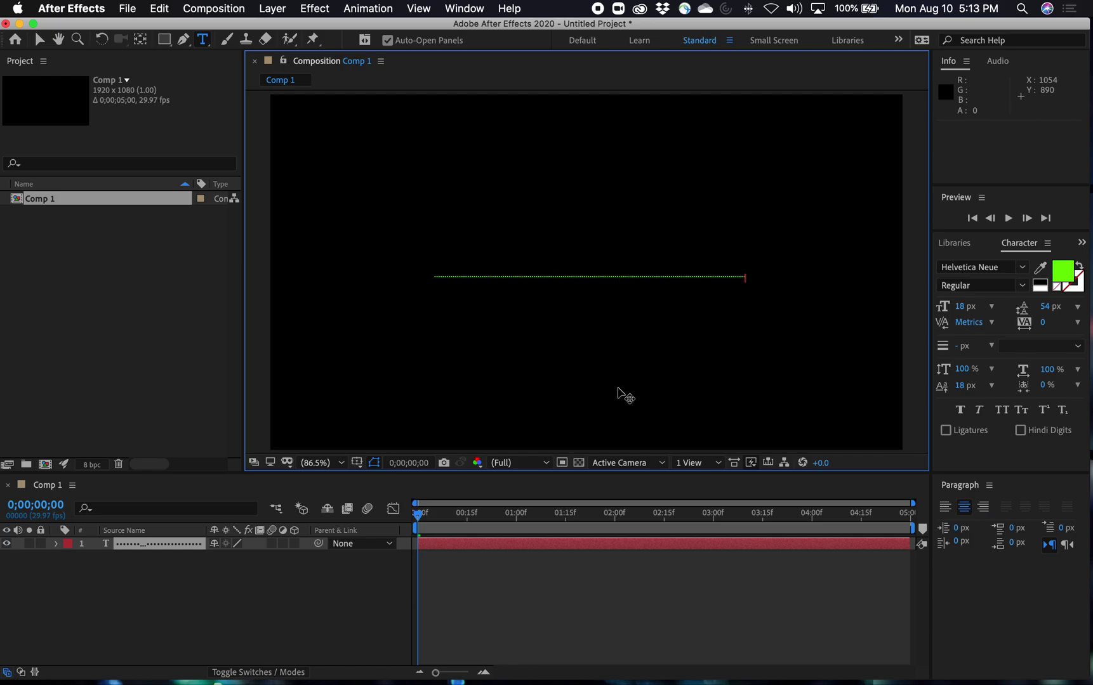
{"action": "type", "text": "......................................................................................................................................................"}
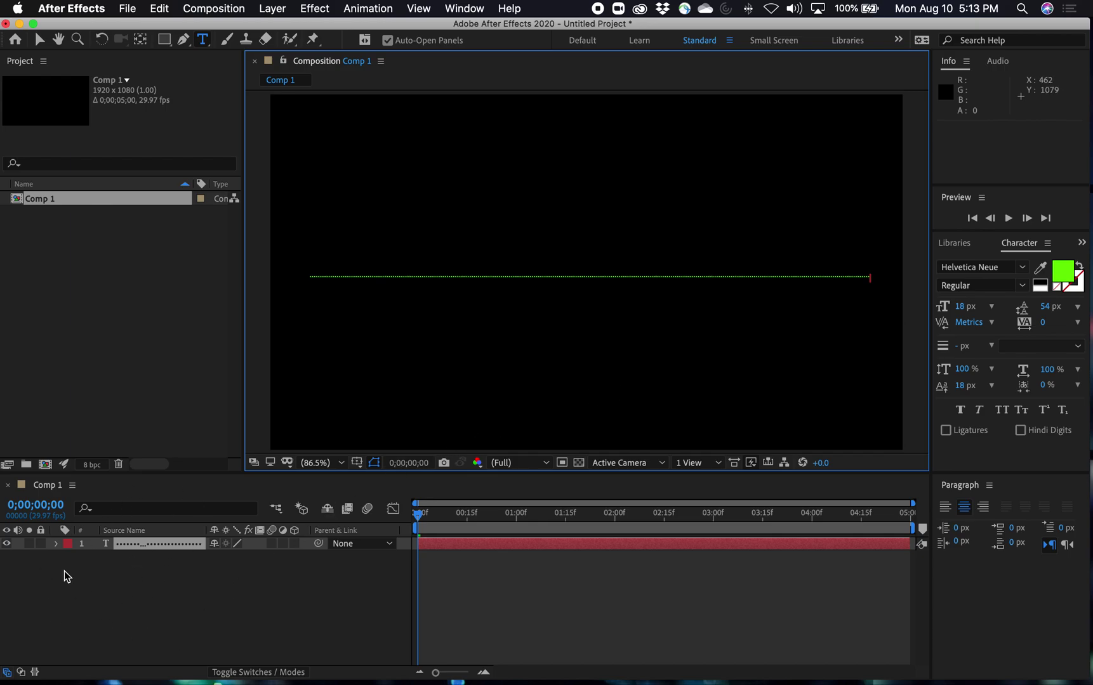
Expand the periods text layer and enable per-character 3D on it
{"action": "left_click", "coordinate": [56, 544]}
{"action": "left_click", "coordinate": [169, 623]}
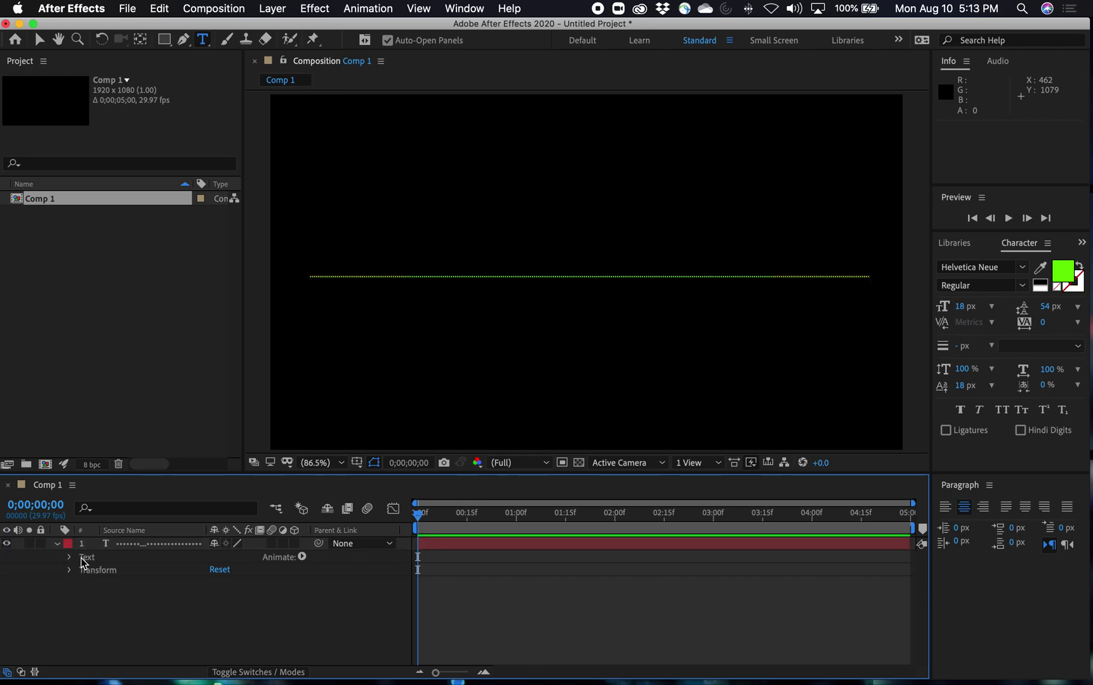
{"action": "left_click", "coordinate": [302, 557]}
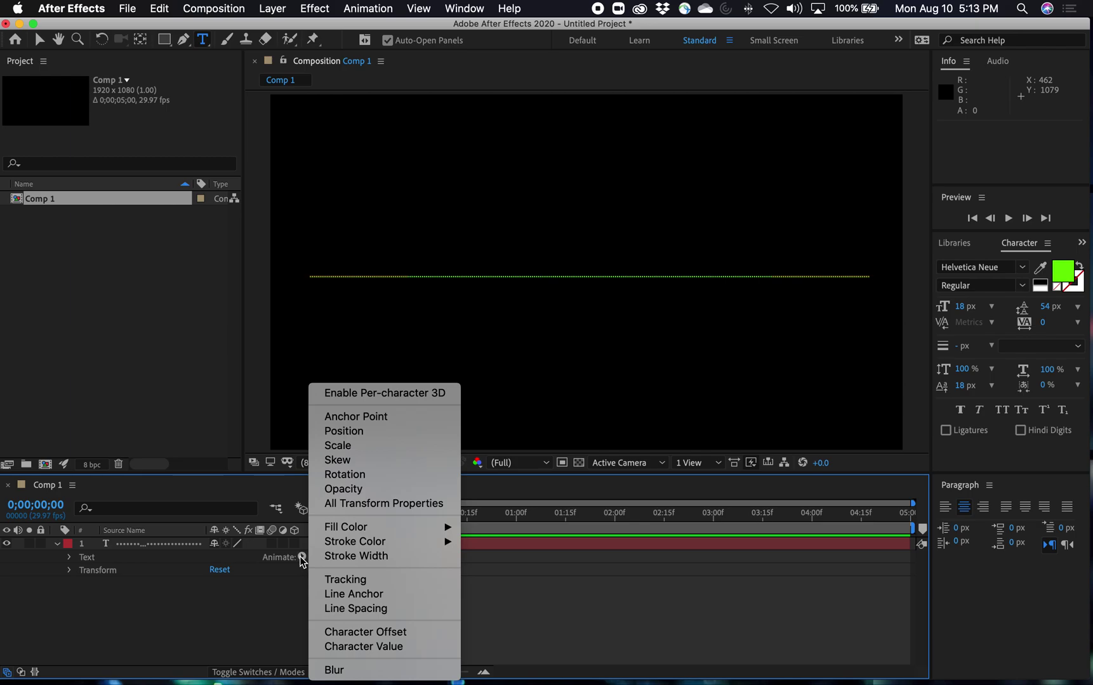
{"action": "left_click", "coordinate": [399, 394]}
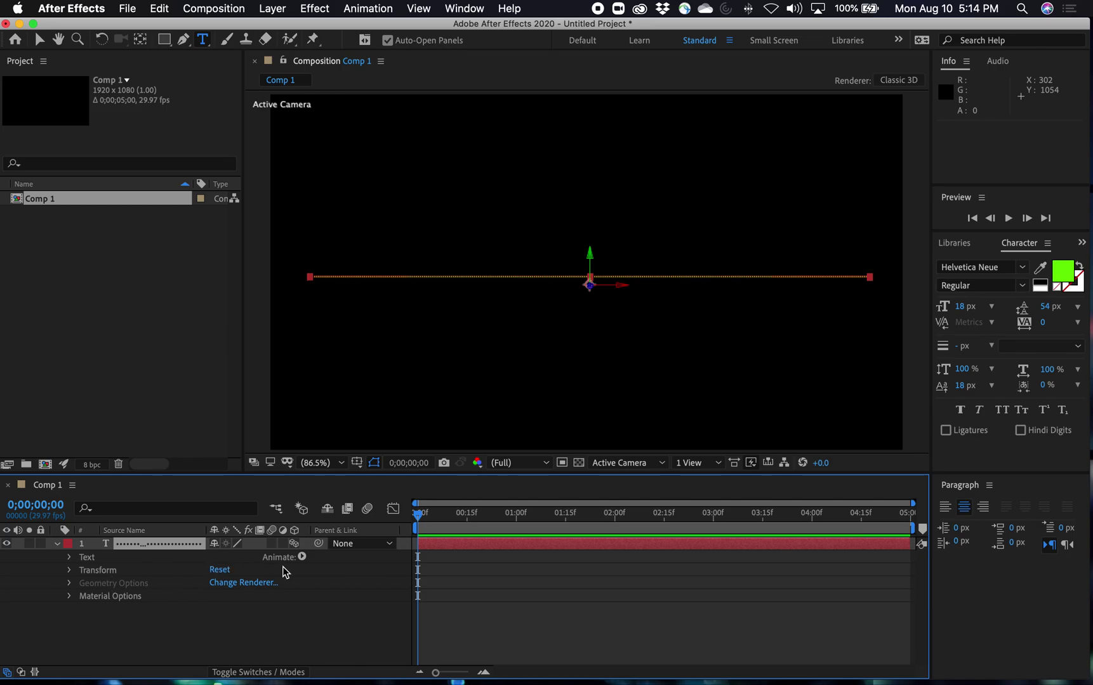
Add a Position animator to the text layer and set its Position to 500, 500, 500
{"action": "left_click", "coordinate": [302, 558]}
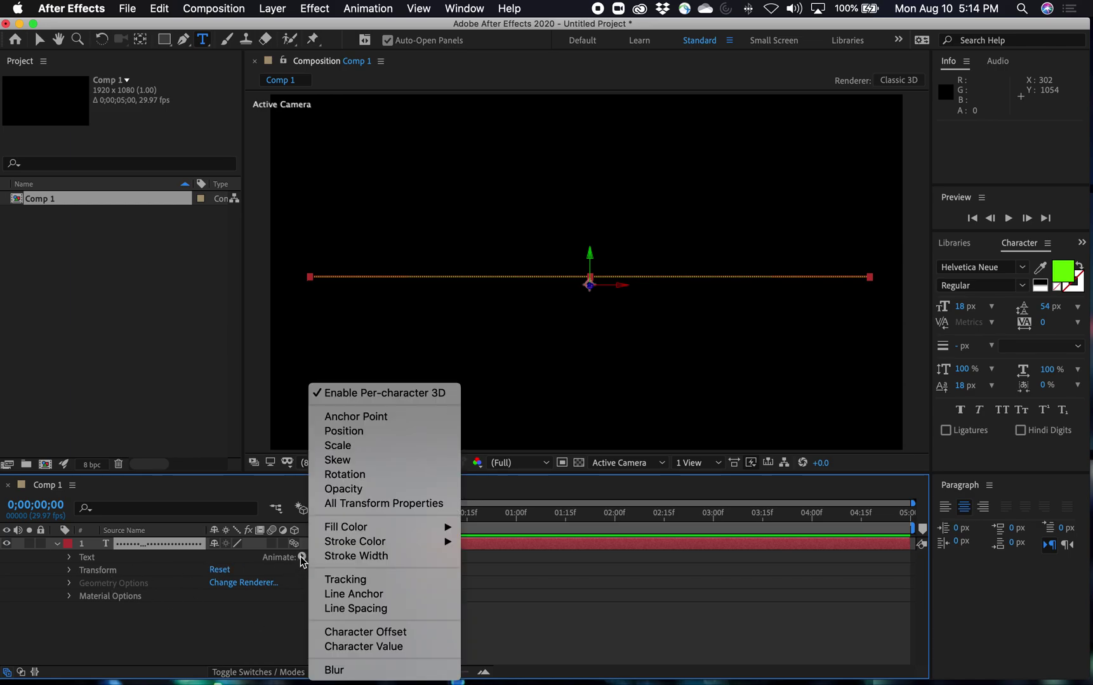
{"action": "left_click", "coordinate": [384, 431]}
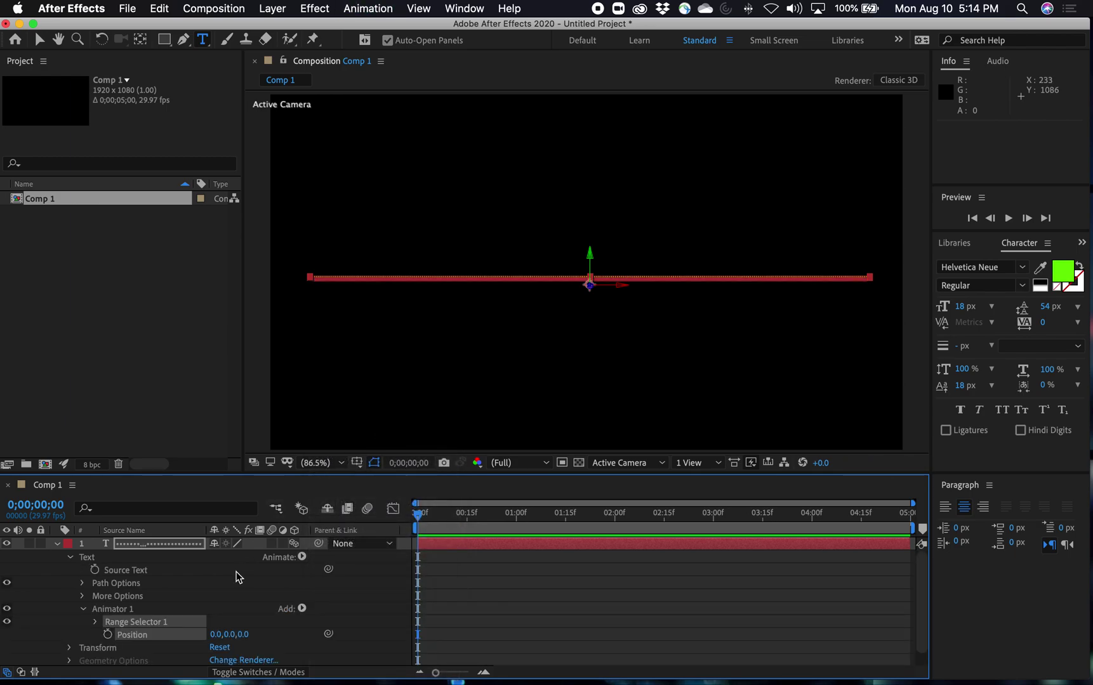
{"action": "left_click", "coordinate": [216, 634]}
{"action": "mouse_move", "coordinate": [269, 680]}
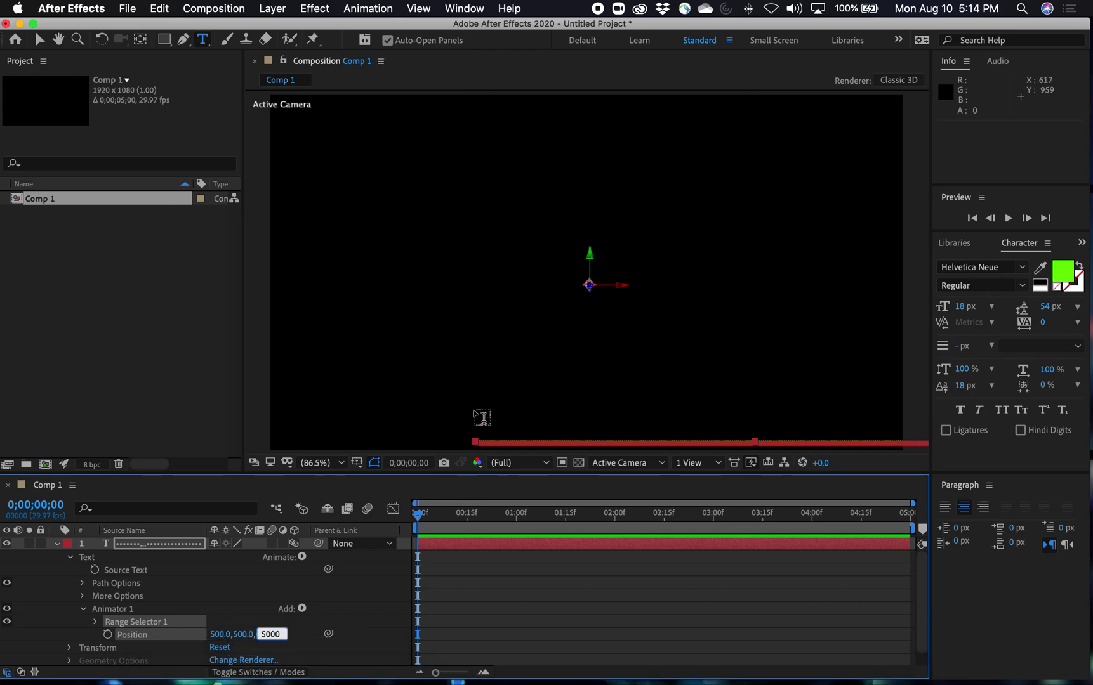
{"action": "key", "text": "BackSpace"}
{"action": "key", "text": "Return"}
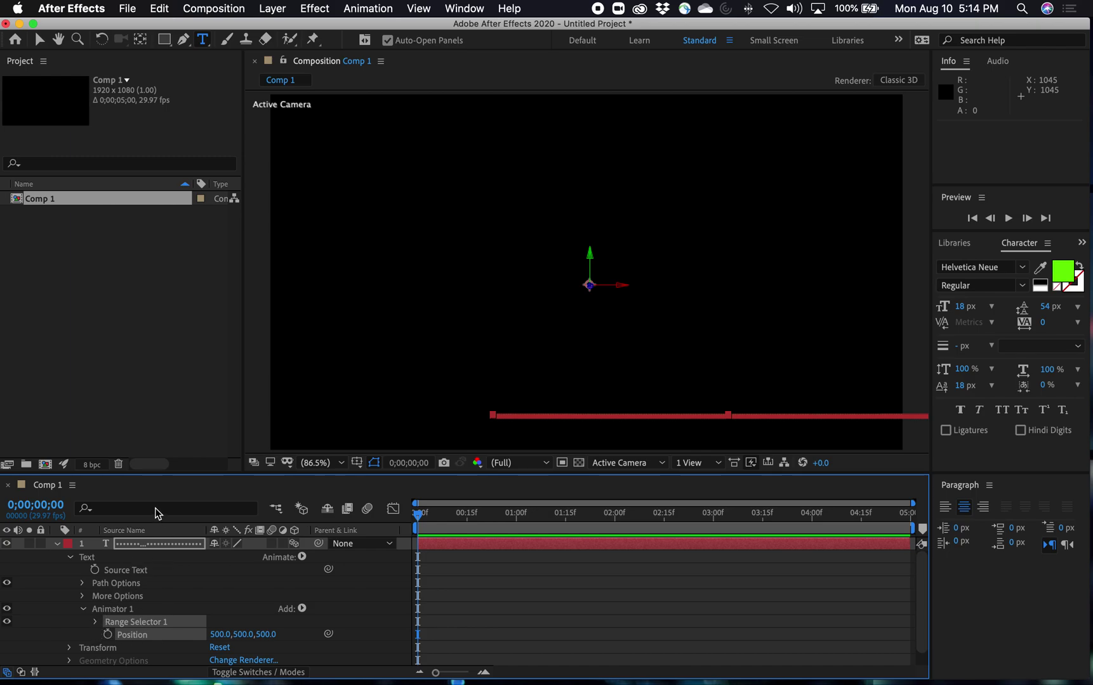
Enlarge the timeline area and add a Wiggly selector to Animator 1
{"action": "left_click_drag", "start_coordinate": [175, 474], "coordinate": [172, 421]}
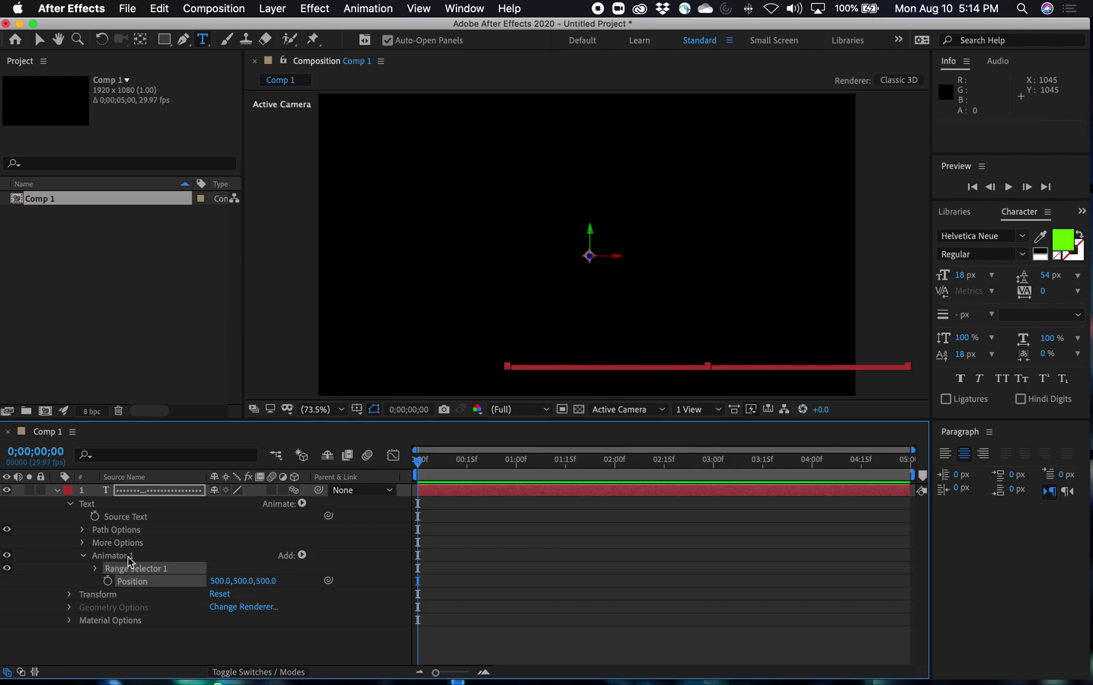
{"action": "left_click", "coordinate": [302, 556]}
{"action": "mouse_move", "coordinate": [304, 559]}
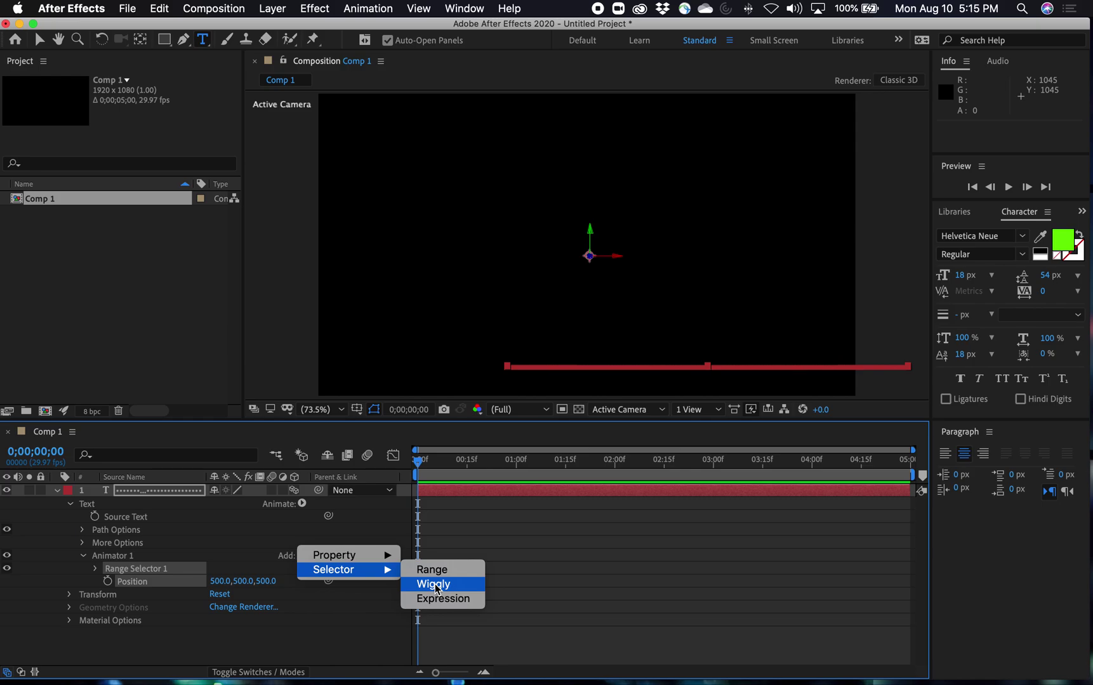
{"action": "left_click", "coordinate": [436, 585]}
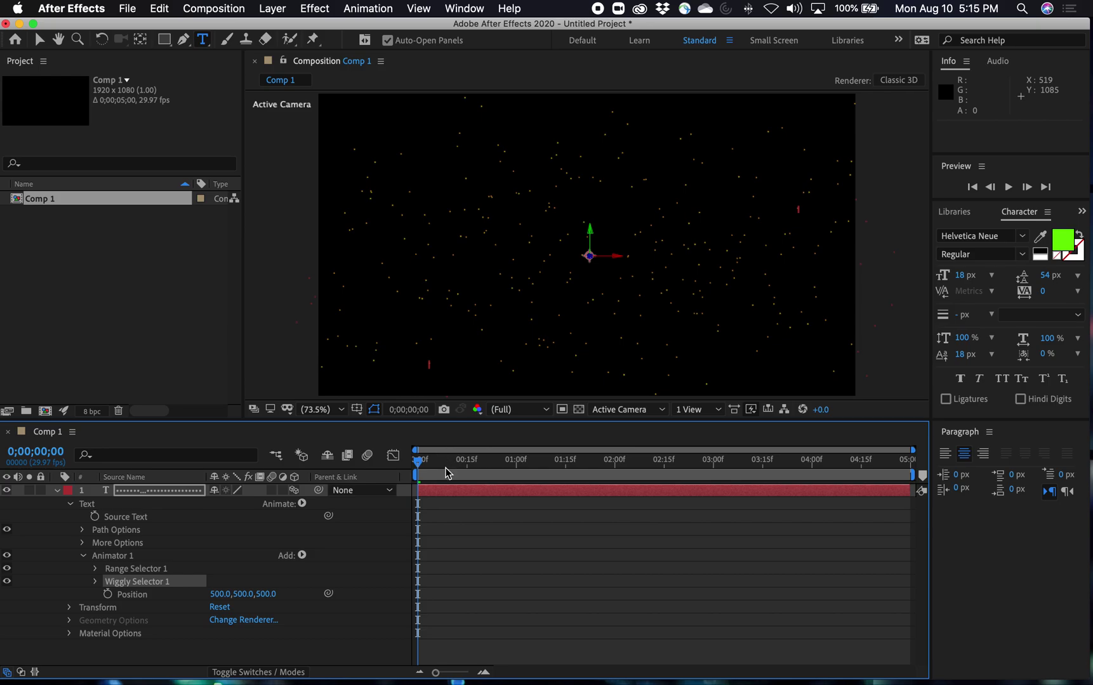
Deselect the text layer and preview the scattered dots' wiggle animation
{"action": "left_click", "coordinate": [240, 654]}
{"action": "key", "text": "space"}
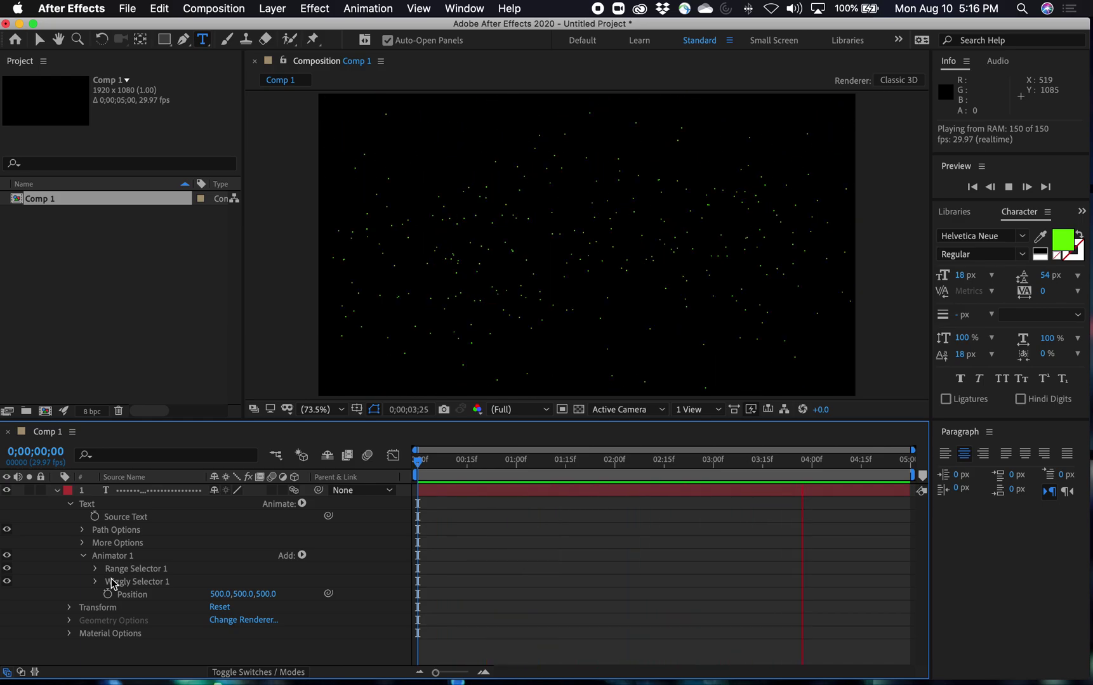
{"action": "key", "text": "h"}
{"action": "key", "text": "space"}
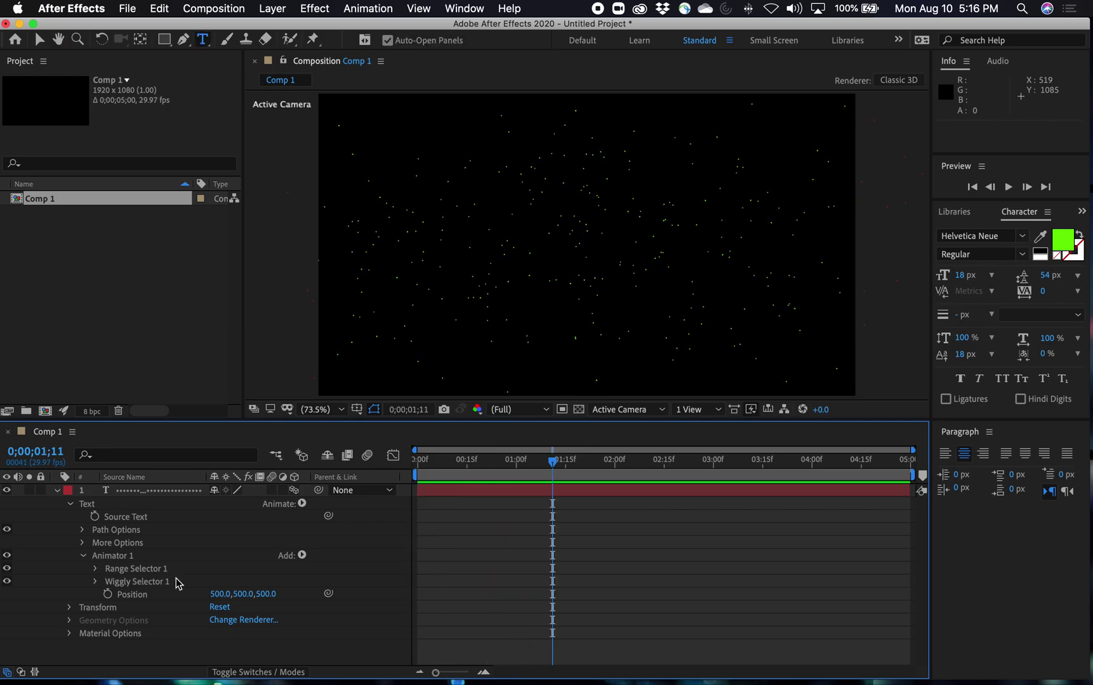
Set the Wiggly Selector's Wiggles/Second to 0.2
{"action": "left_click", "coordinate": [96, 582]}
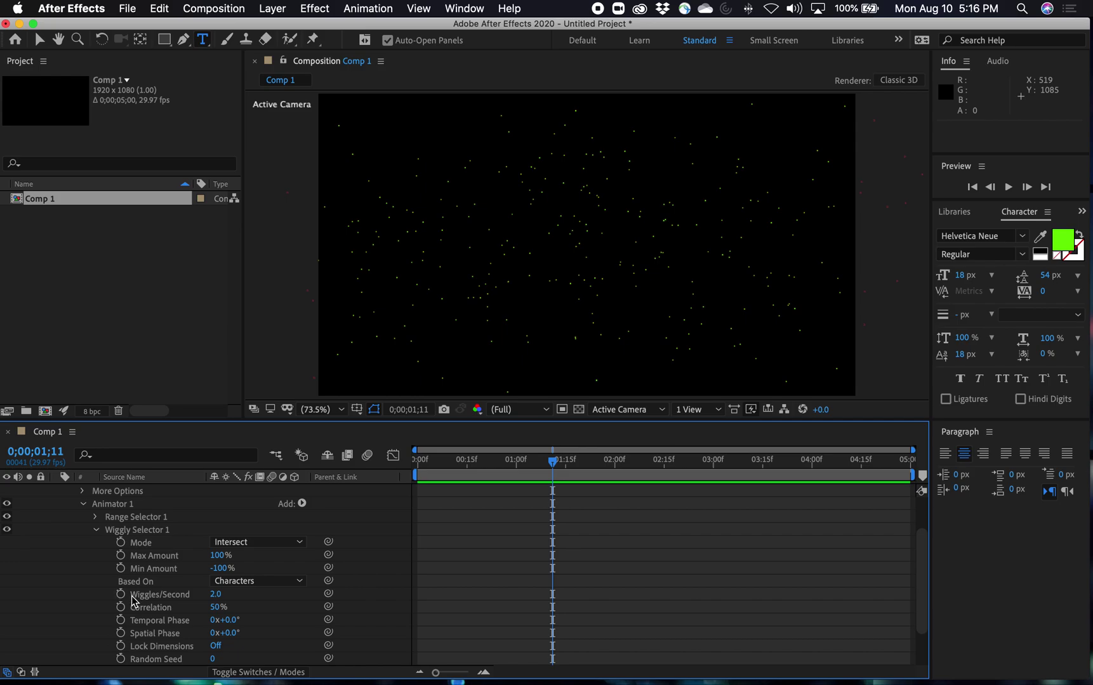
{"action": "left_click", "coordinate": [216, 595]}
{"action": "mouse_move", "coordinate": [470, 679]}
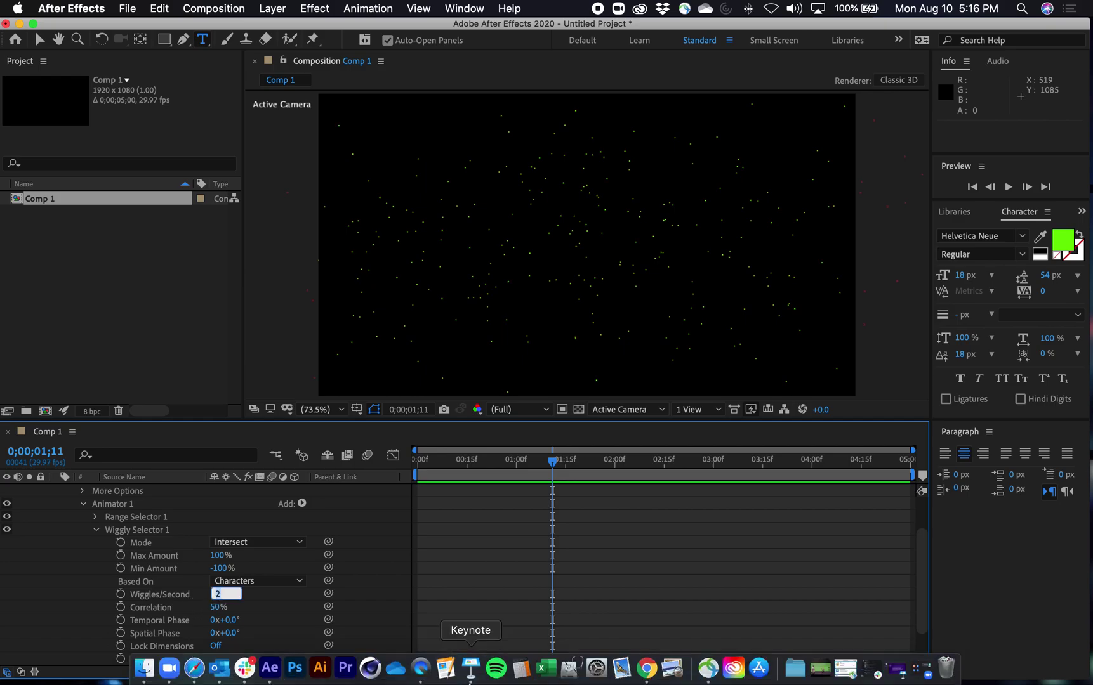
{"action": "key", "text": "BackSpace"}
{"action": "type", "text": ".2"}
{"action": "key", "text": "Return"}
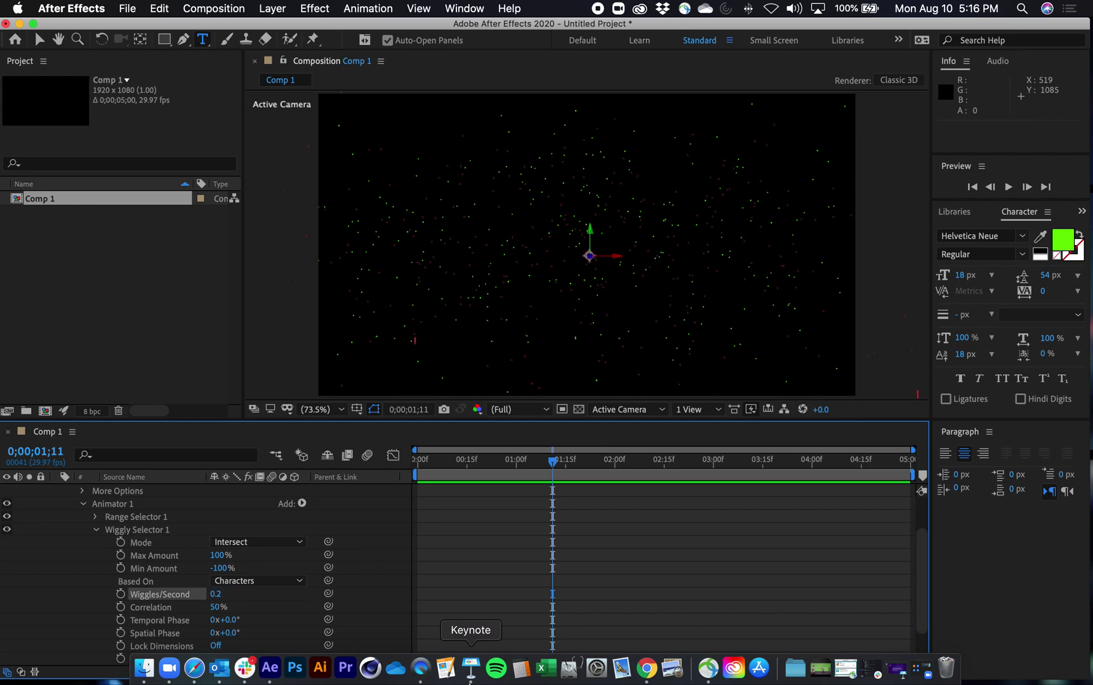
Preview the slowed wiggle from the start of the composition and look over the Wiggly Selector settings
{"action": "left_click_drag", "start_coordinate": [552, 460], "coordinate": [406, 468]}
{"action": "key", "text": "space"}
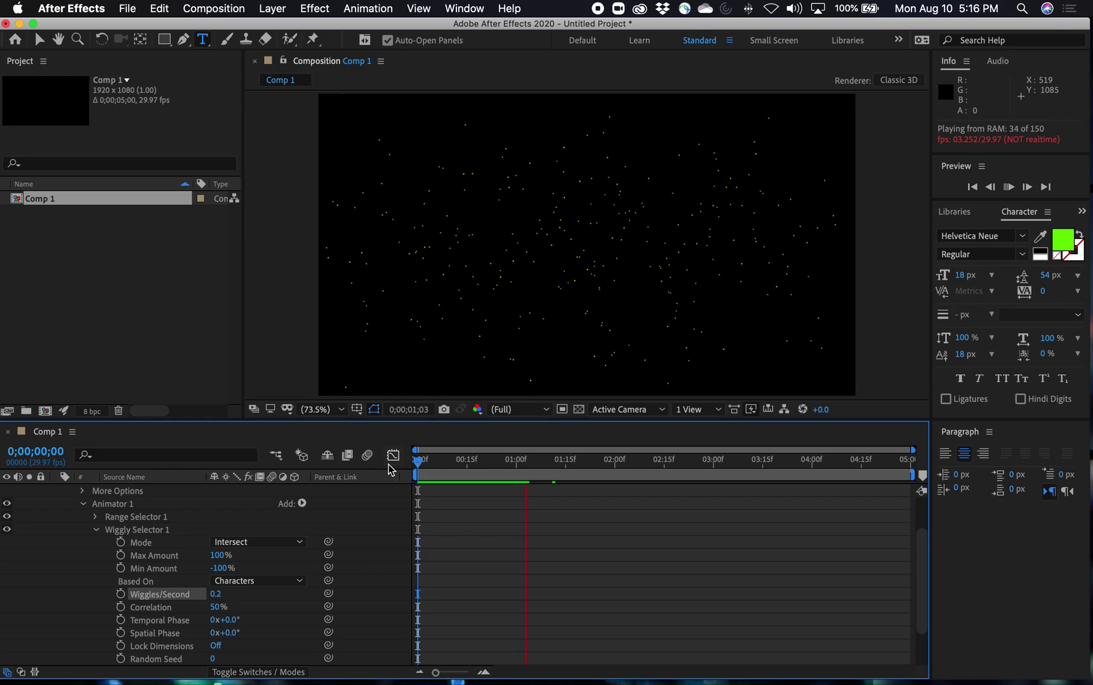
{"action": "scroll", "coordinate": [311, 594], "scroll_direction": "down", "scroll_amount": 3}
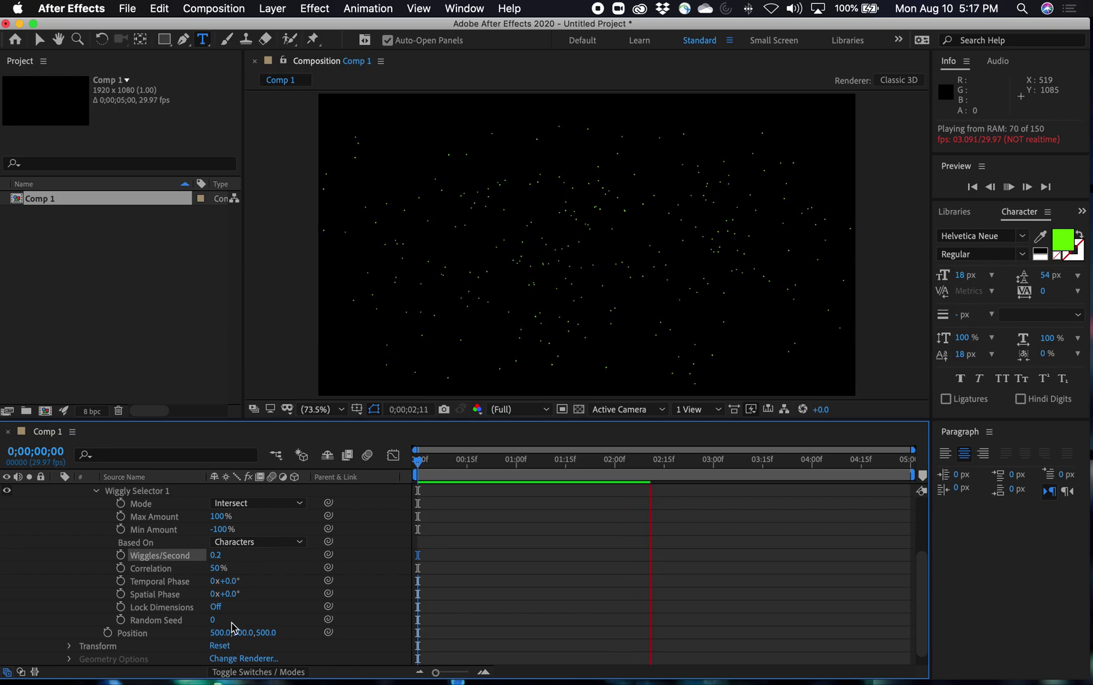
{"action": "scroll", "coordinate": [238, 623], "scroll_direction": "up", "scroll_amount": 3}
{"action": "scroll", "coordinate": [239, 621], "scroll_direction": "up", "scroll_amount": 1}
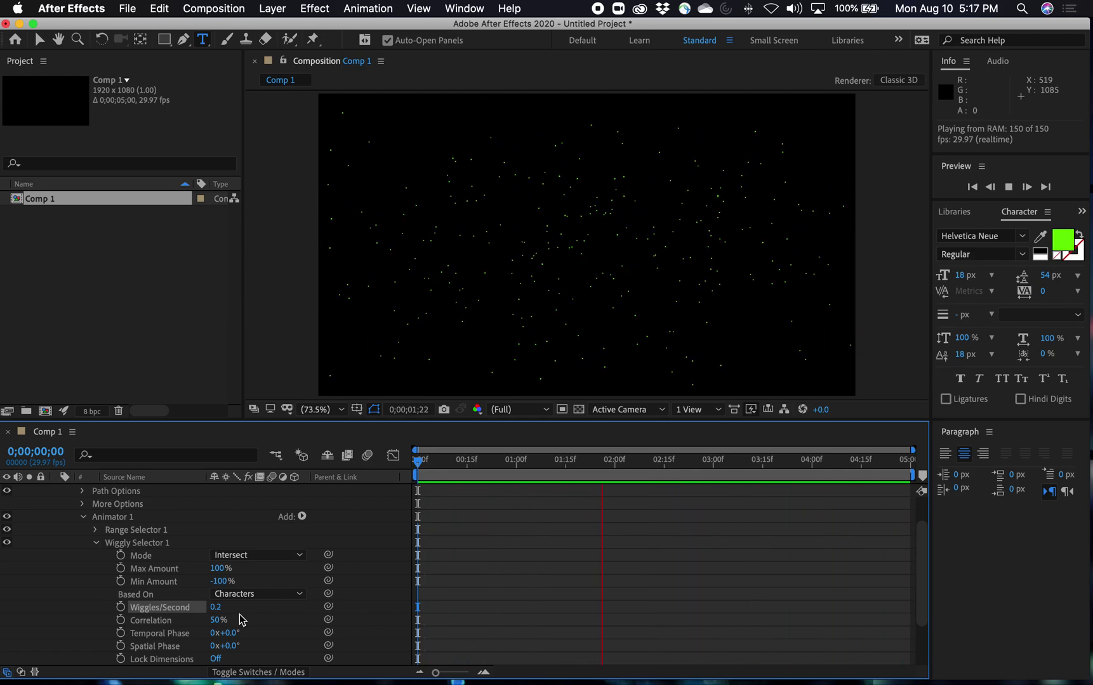
{"action": "key", "text": "space"}
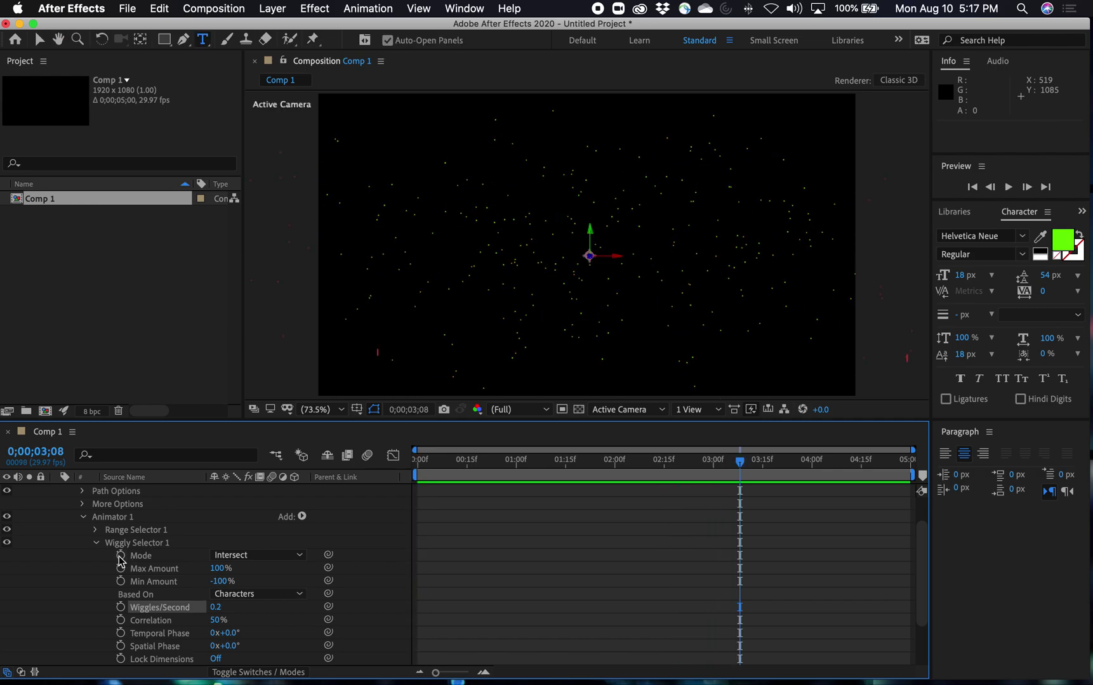
Collapse the Wiggly Selector settings and start keyframing the animator's Position at 0;00;03;00
{"action": "scroll", "coordinate": [251, 576], "scroll_direction": "up", "scroll_amount": 3}
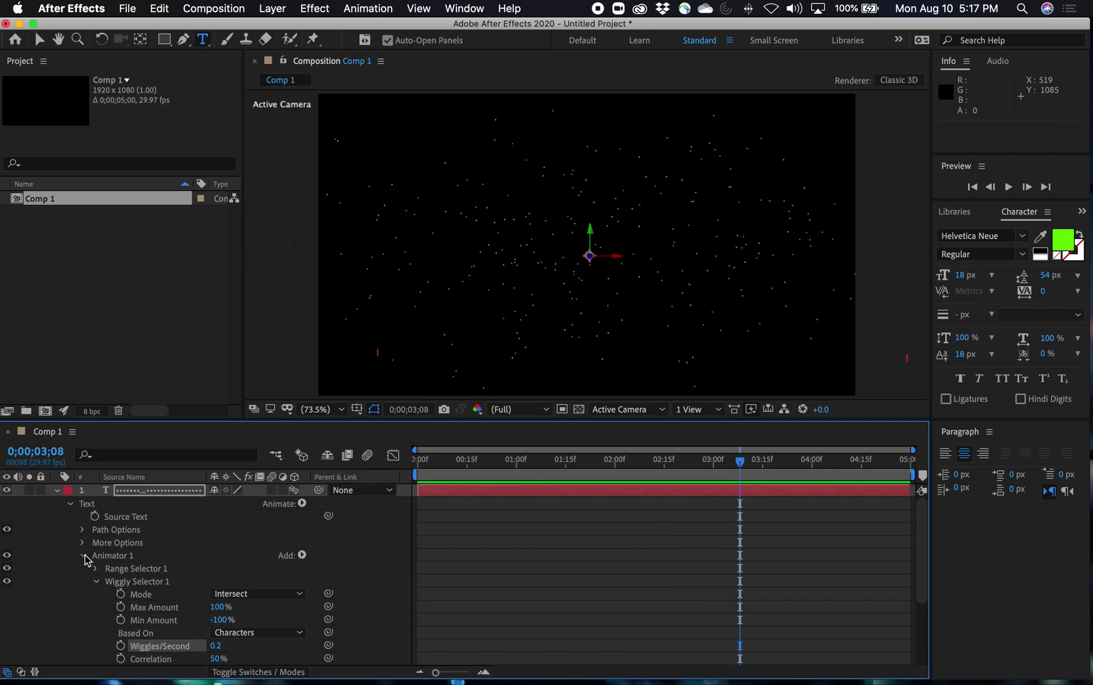
{"action": "left_click", "coordinate": [95, 581]}
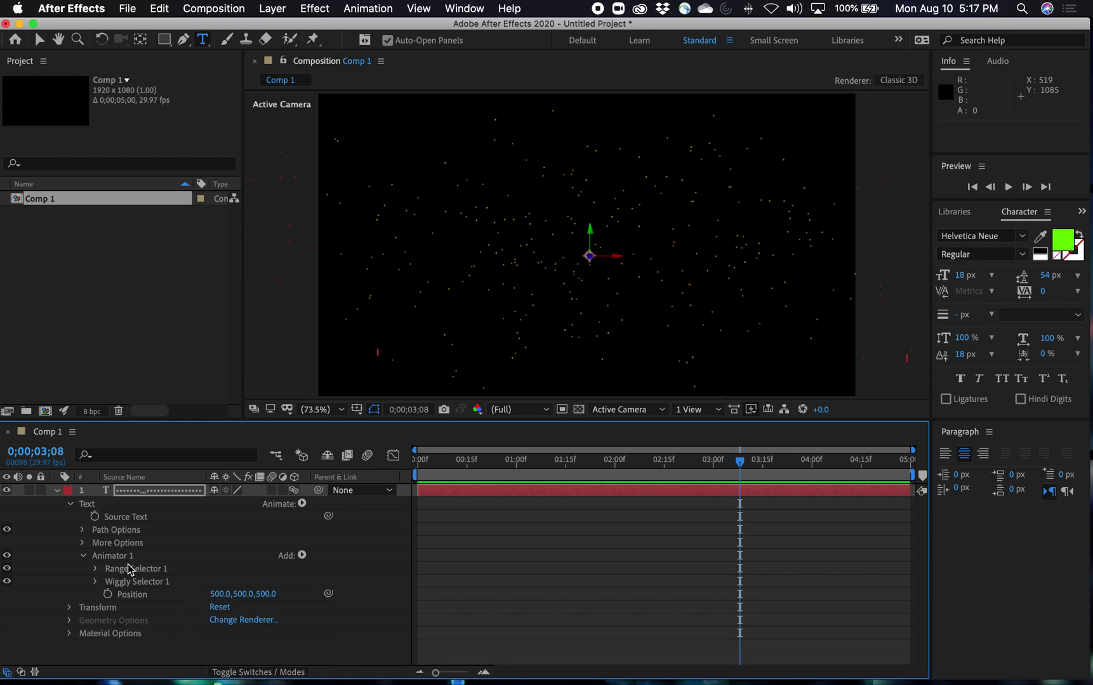
{"action": "left_click", "coordinate": [96, 570]}
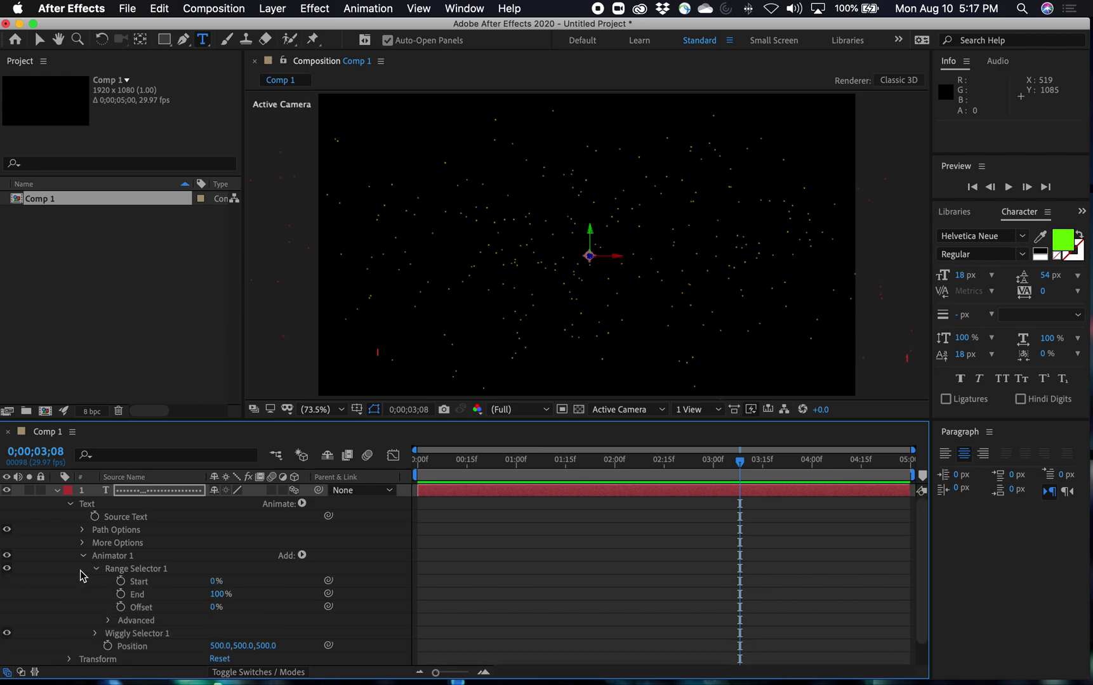
{"action": "left_click", "coordinate": [97, 570]}
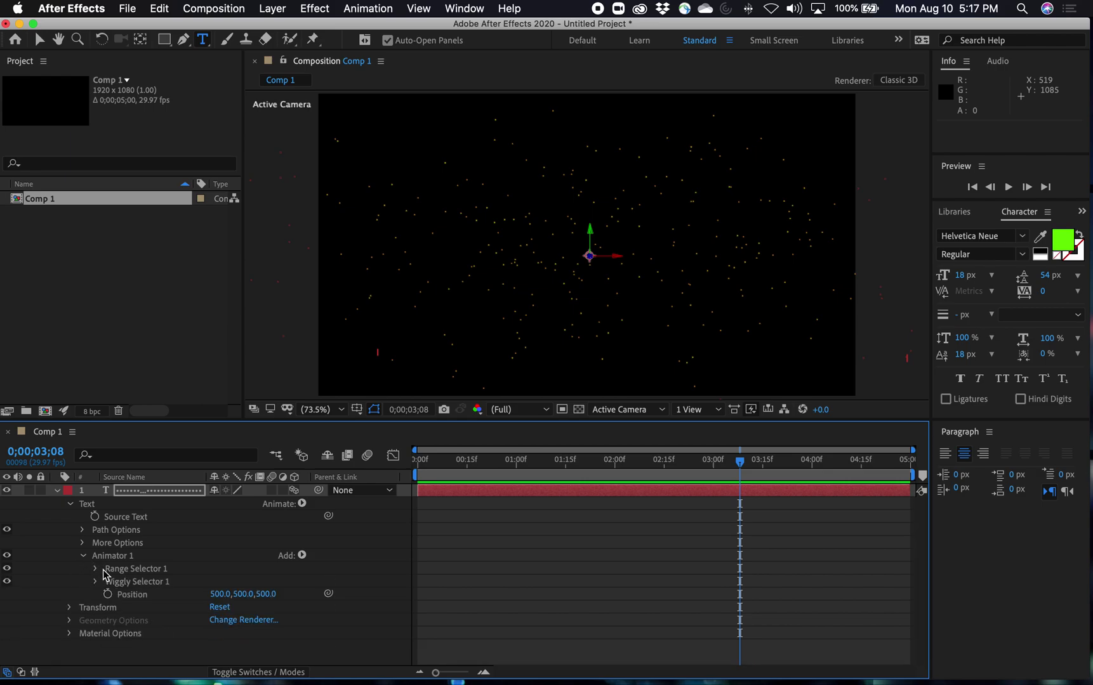
{"action": "left_click_drag", "start_coordinate": [740, 462], "coordinate": [713, 495]}
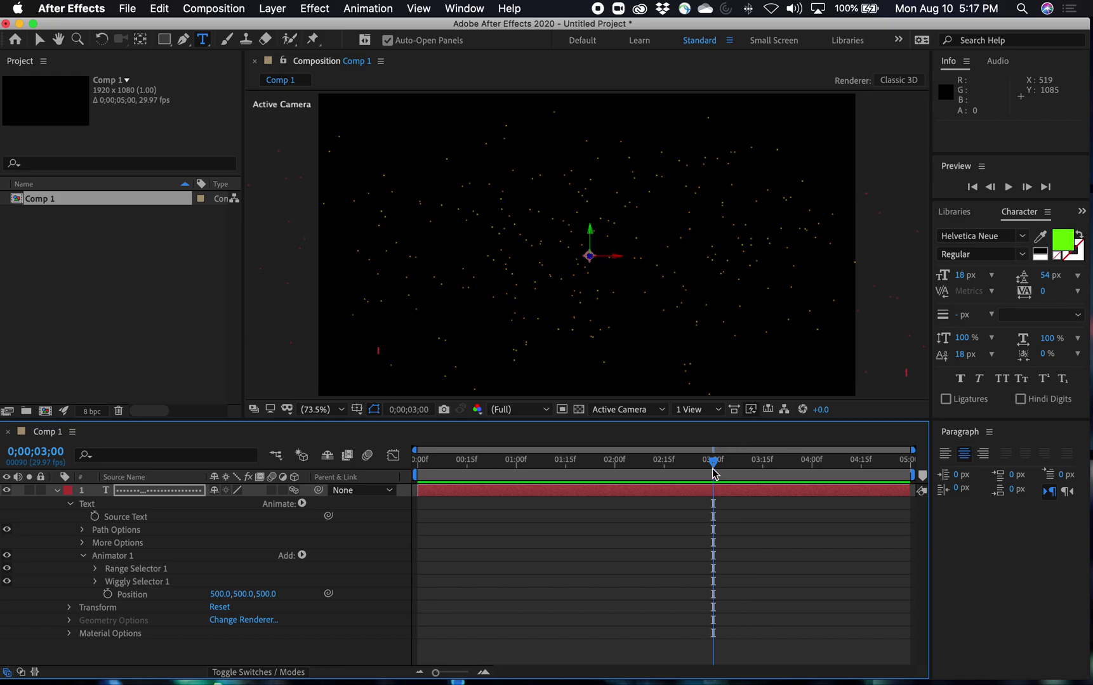
{"action": "left_click", "coordinate": [107, 594]}
Set the animator's Position to 0, 0, 0 at the composition's last frame, 0;00;04;29, and deselect the layer
{"action": "left_click_drag", "start_coordinate": [713, 462], "coordinate": [1002, 492]}
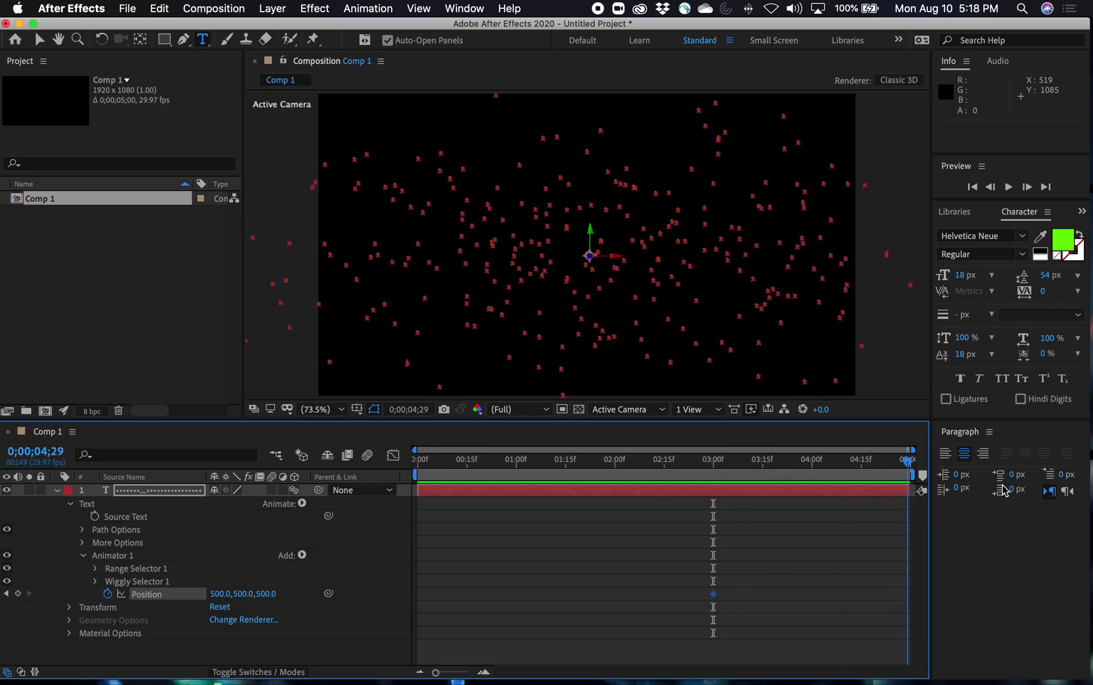
{"action": "left_click", "coordinate": [218, 594]}
{"action": "type", "text": "0"}
{"action": "key", "text": "Tab"}
{"action": "type", "text": "0"}
{"action": "key", "text": "Tab"}
{"action": "type", "text": "0"}
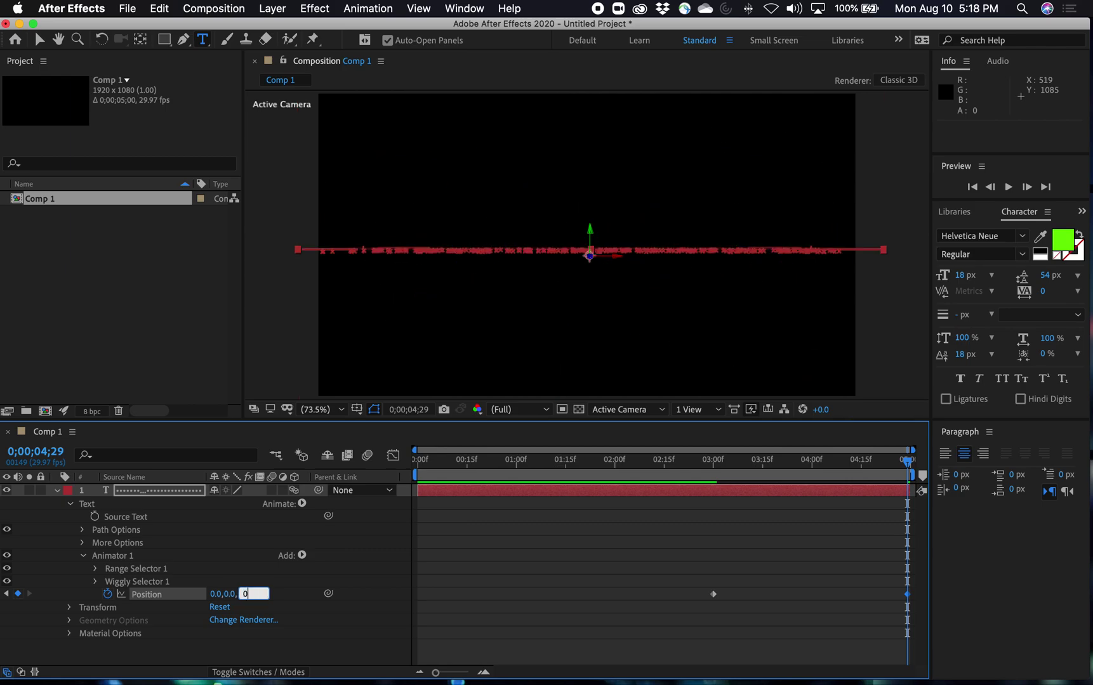
{"action": "key", "text": "Return"}
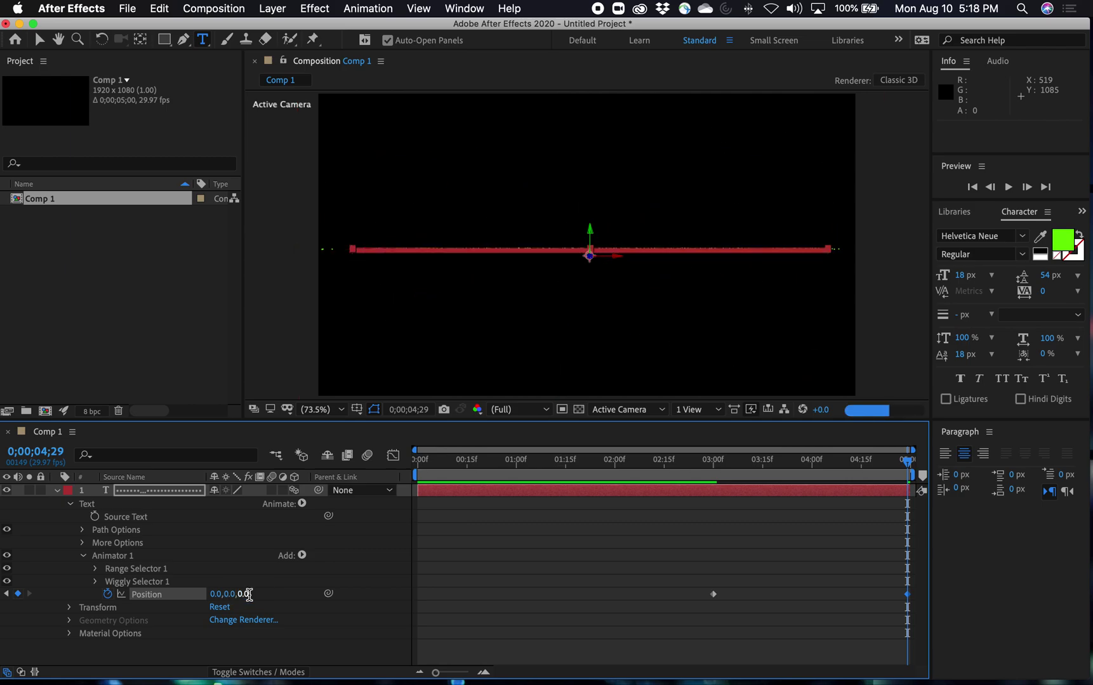
{"action": "left_click", "coordinate": [547, 600]}
Preview the dots gathering into a line from the start of the composition
{"action": "left_click_drag", "start_coordinate": [774, 458], "coordinate": [277, 454]}
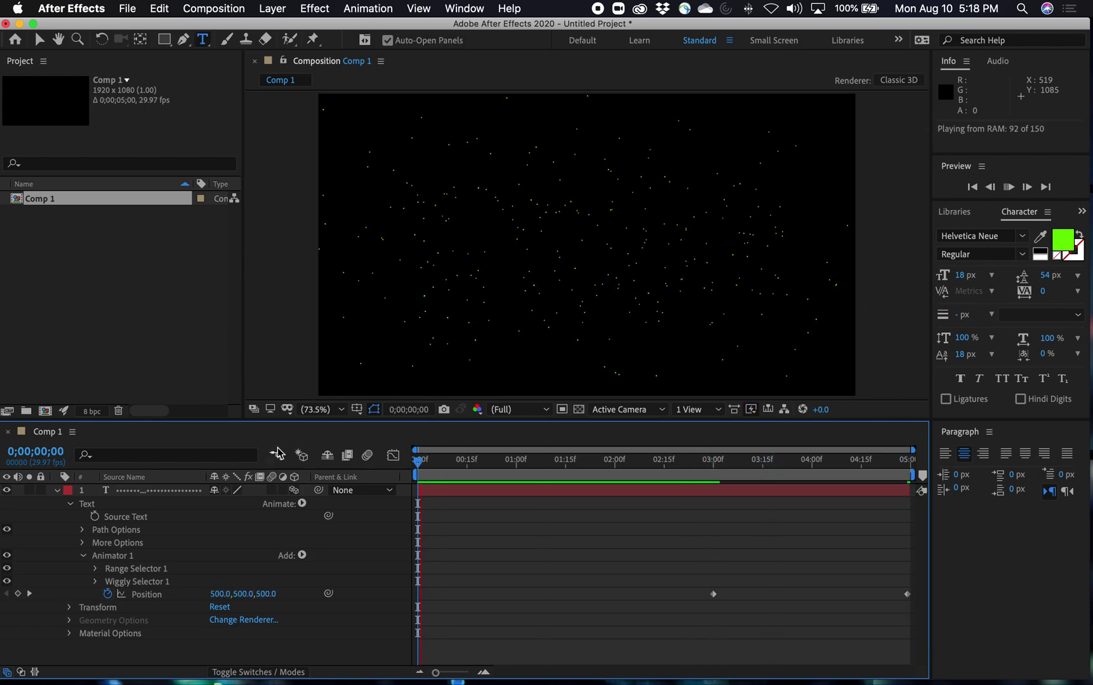
{"action": "key", "text": "space"}
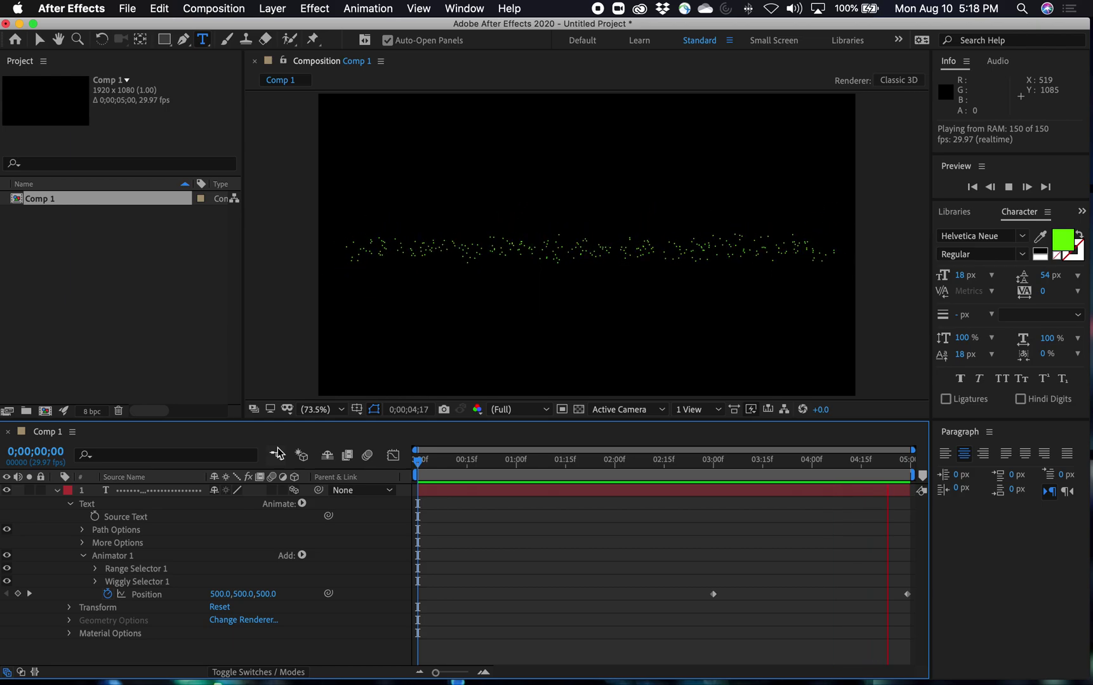
{"action": "key", "text": "space"}
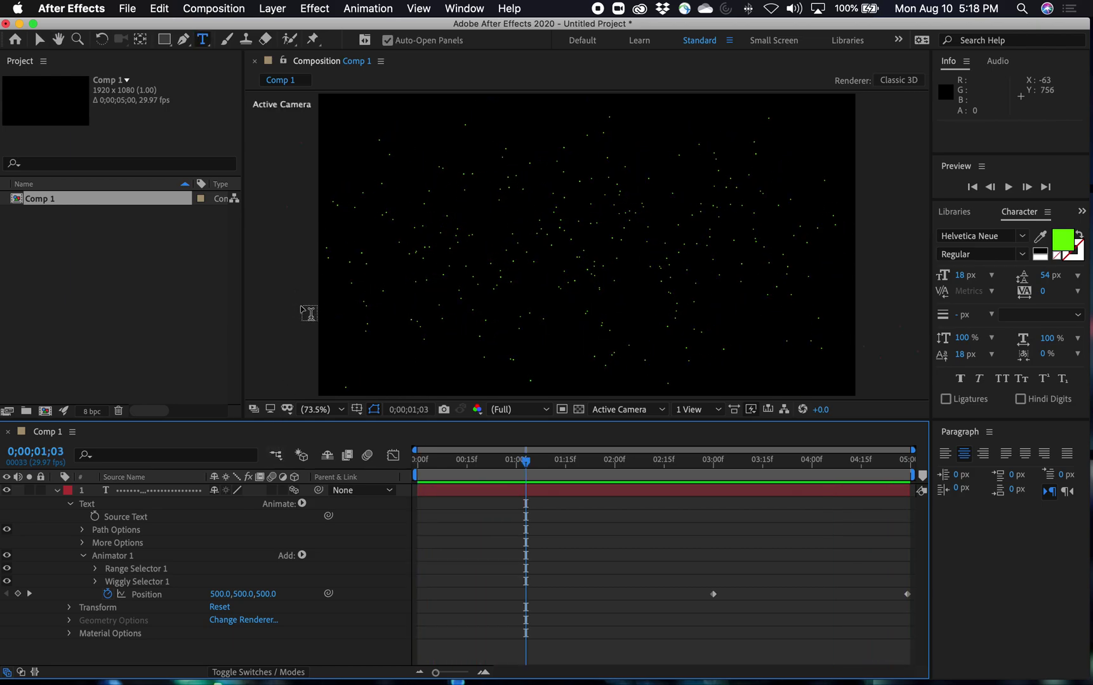